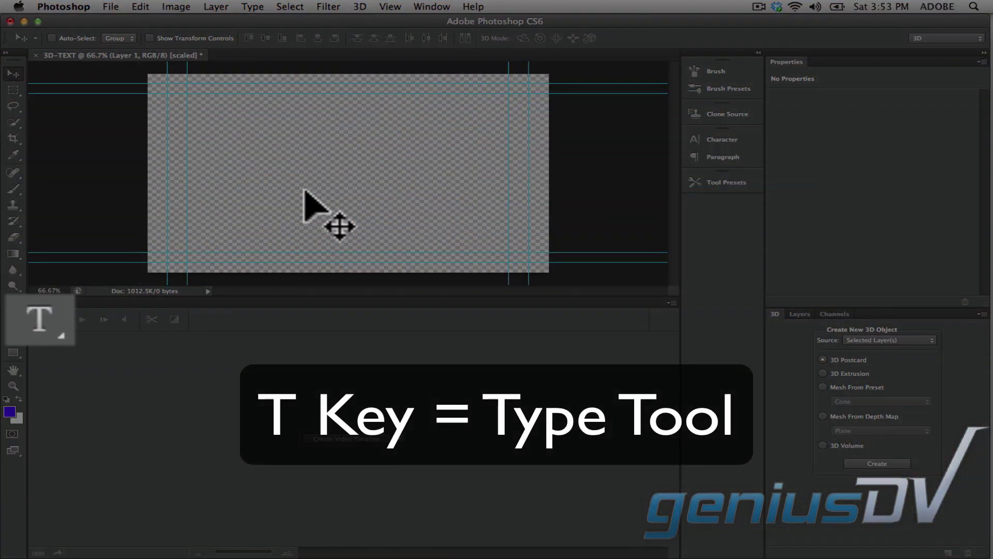
- Type the word TEXT in blue Impact and scale it up to span most of the canvas width
key(t)
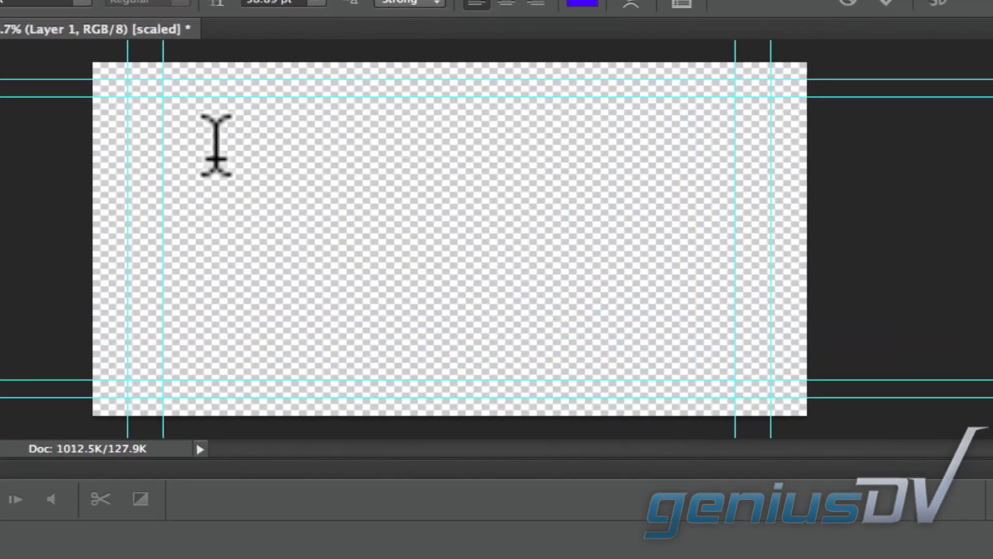
click(217, 121)
text(TEXT)
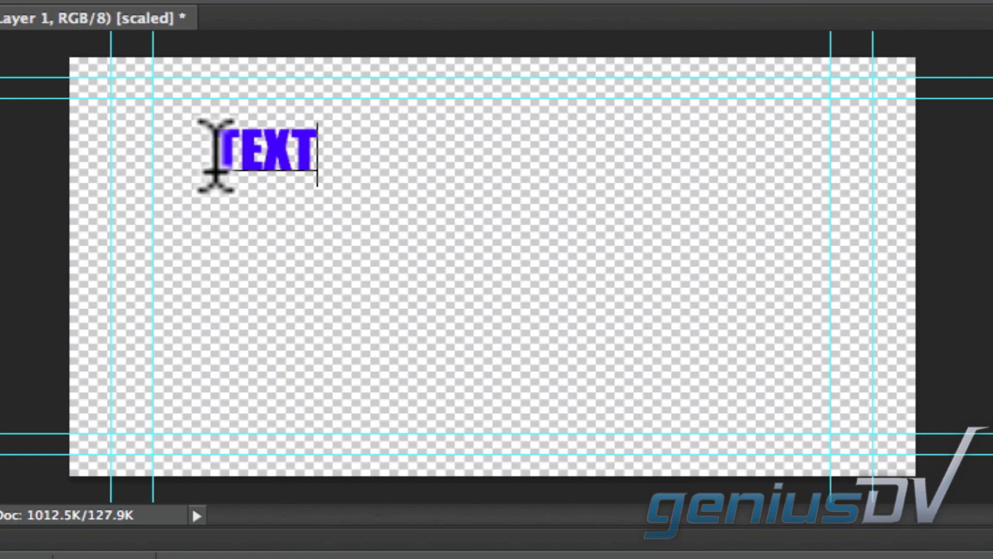
key(super)
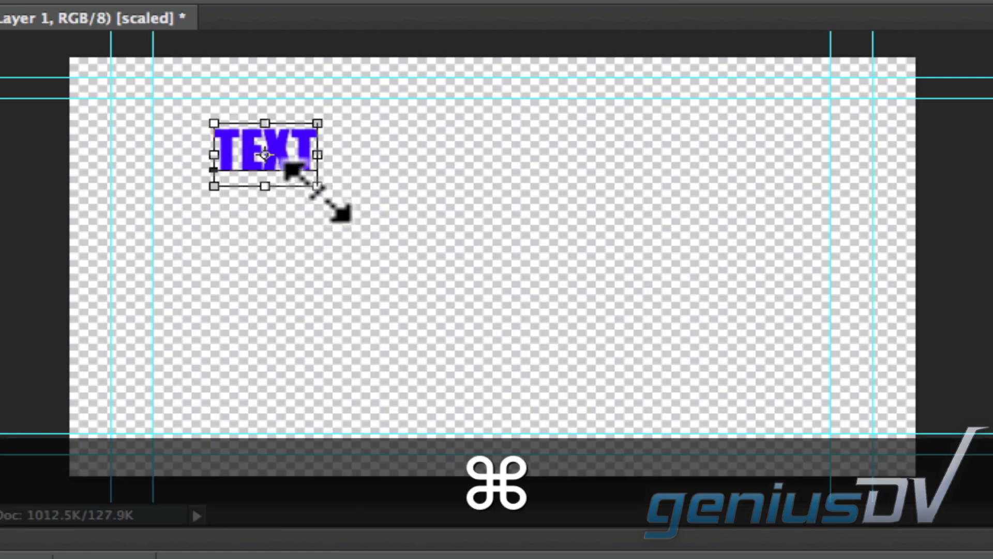
drag(313, 183, 755, 350)
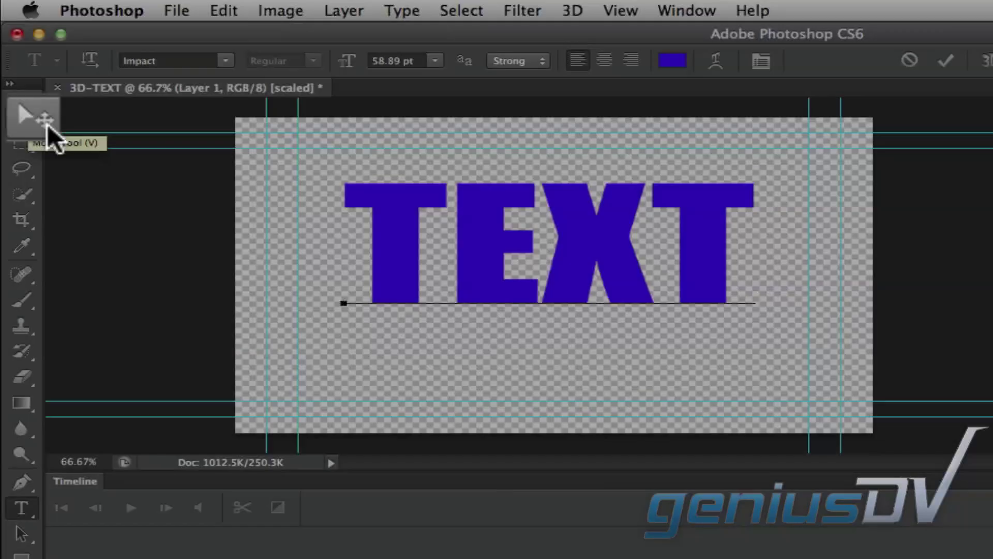
- Apply 3D > New 3D Extrusion from Selected Layer to TEXT and orbit the scene to show depth
click(21, 116)
click(574, 11)
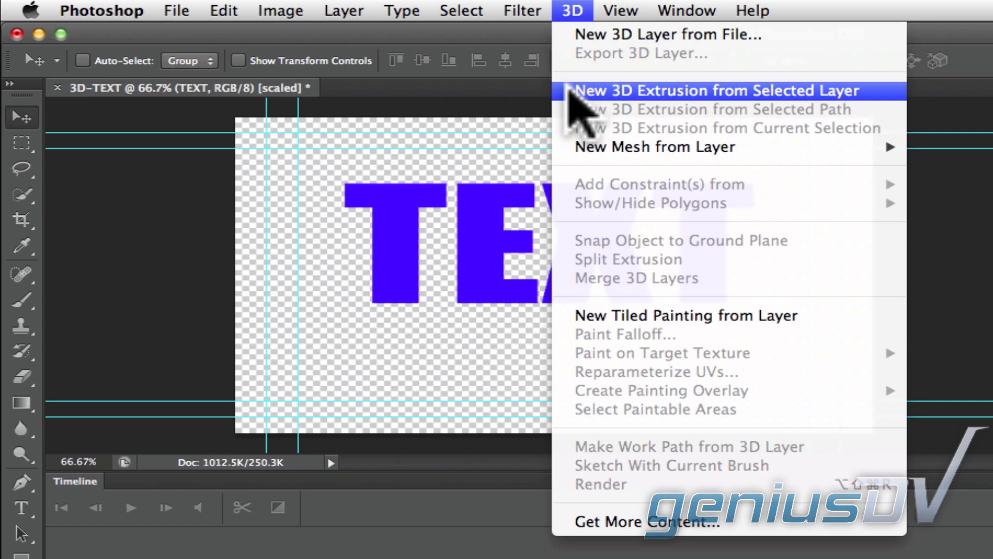
click(570, 90)
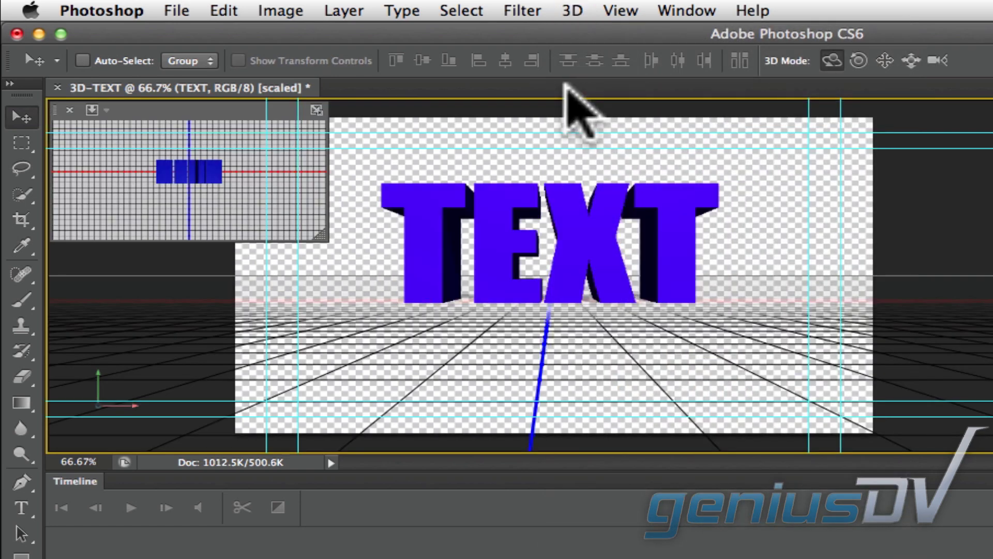
drag(470, 332, 545, 365)
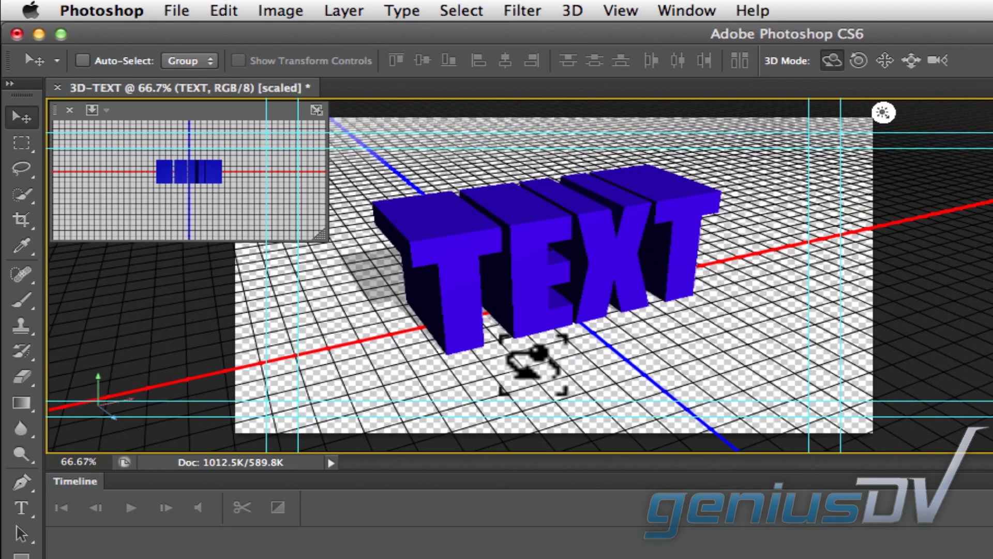
- Apply 3D > Split Extrusion so each letter of TEXT becomes its own mesh
click(572, 10)
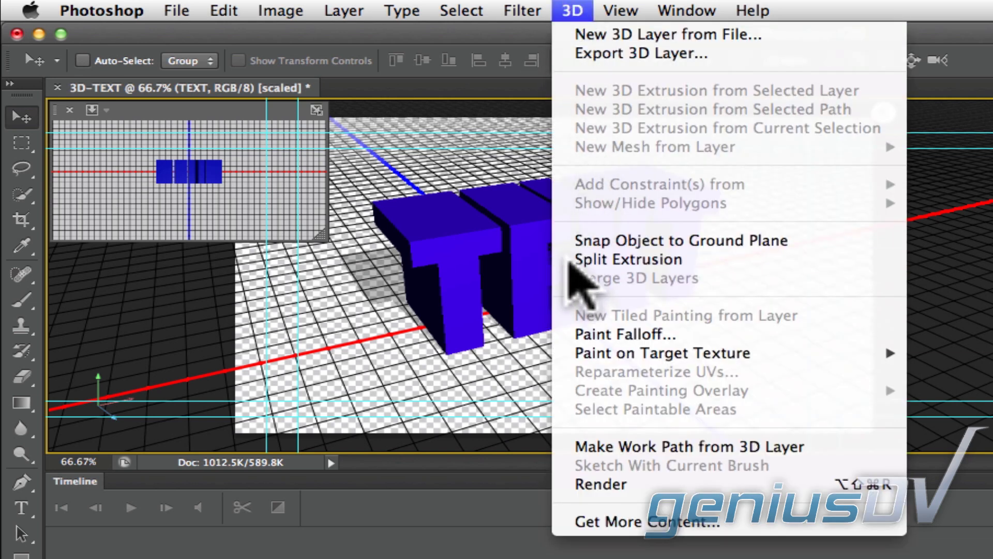
click(570, 260)
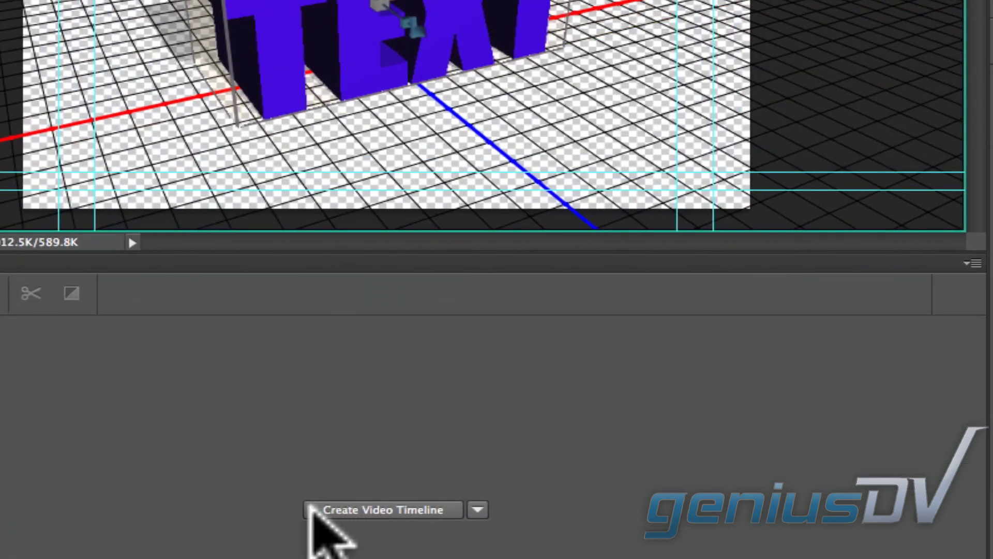
- Create a video timeline and end the work area at the playhead's 03:00 mark
click(311, 508)
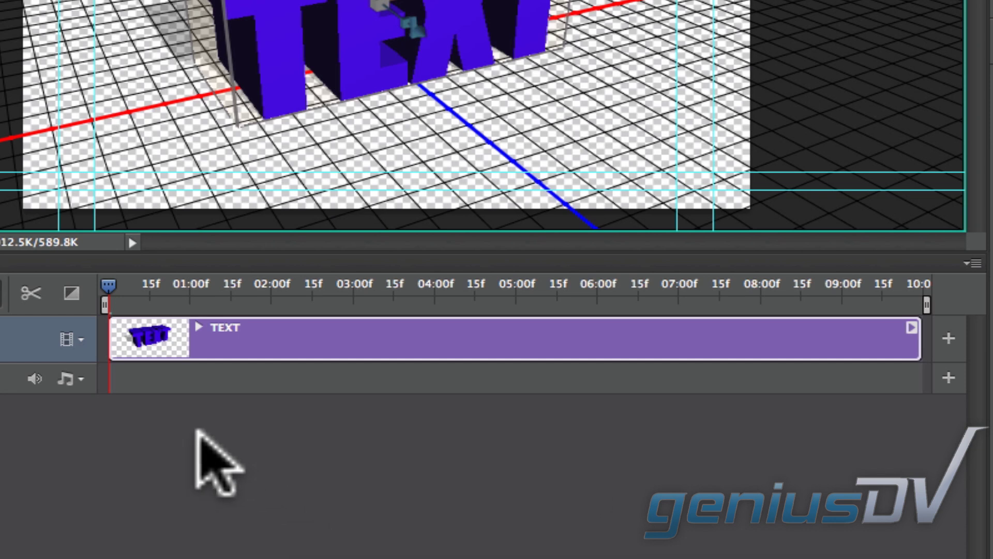
click(111, 286)
drag(174, 286, 351, 290)
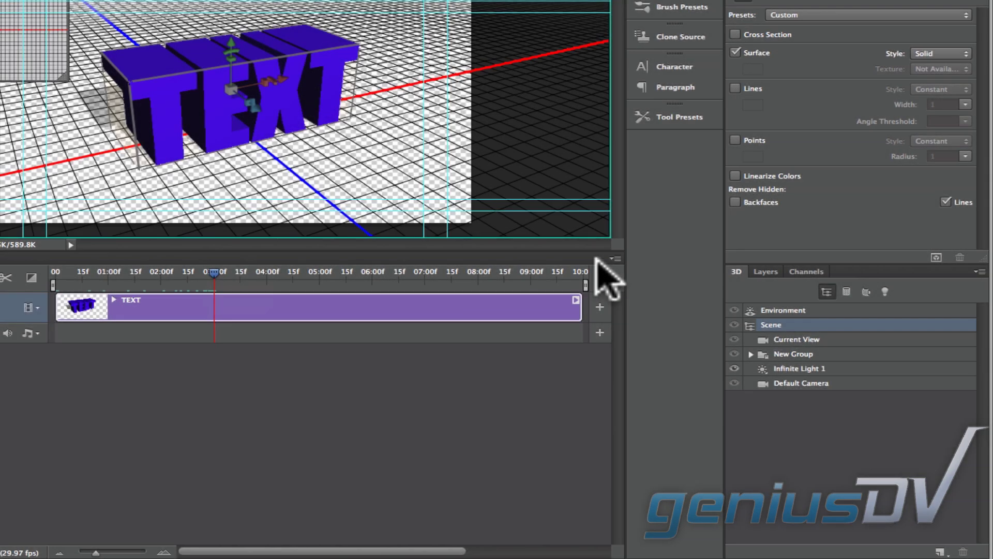
click(612, 258)
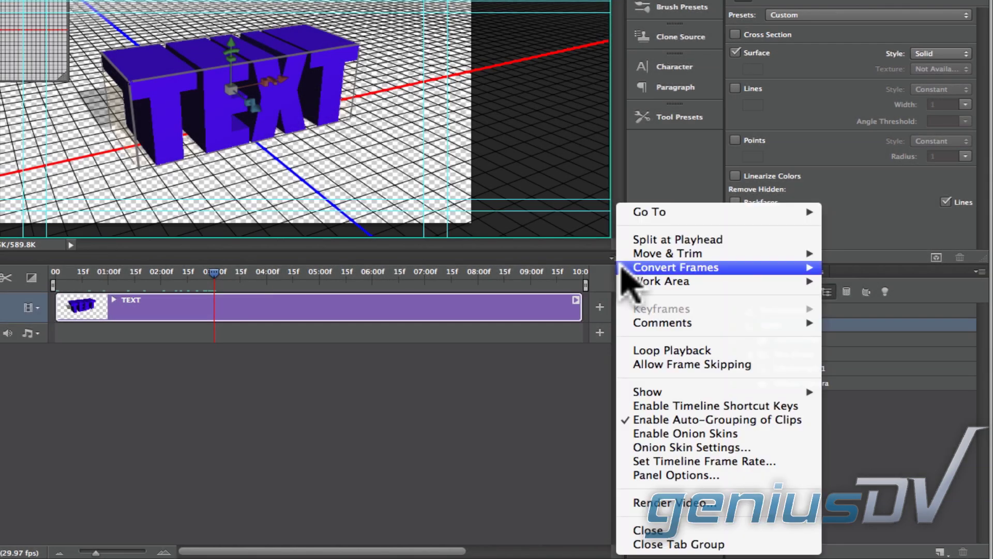
mouse_move(632, 285)
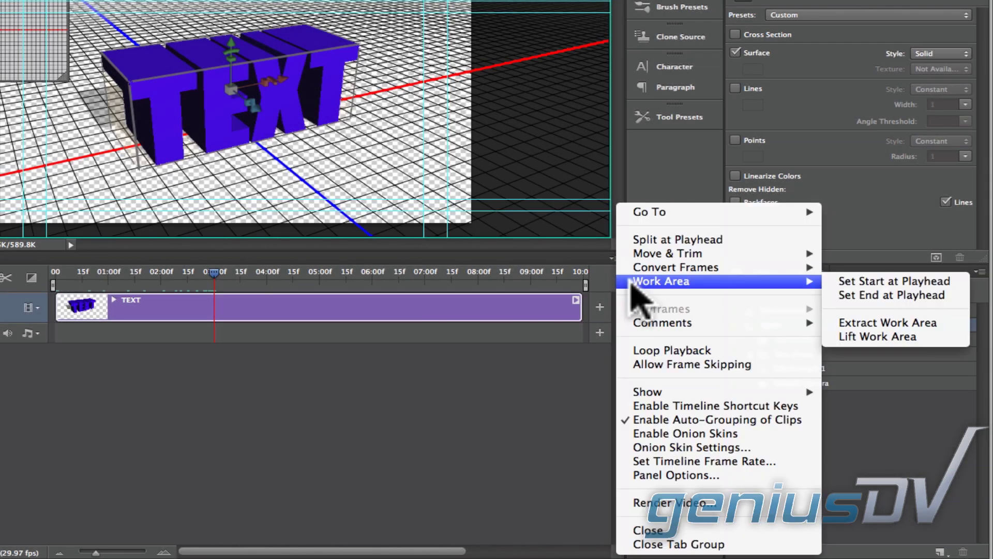
click(830, 295)
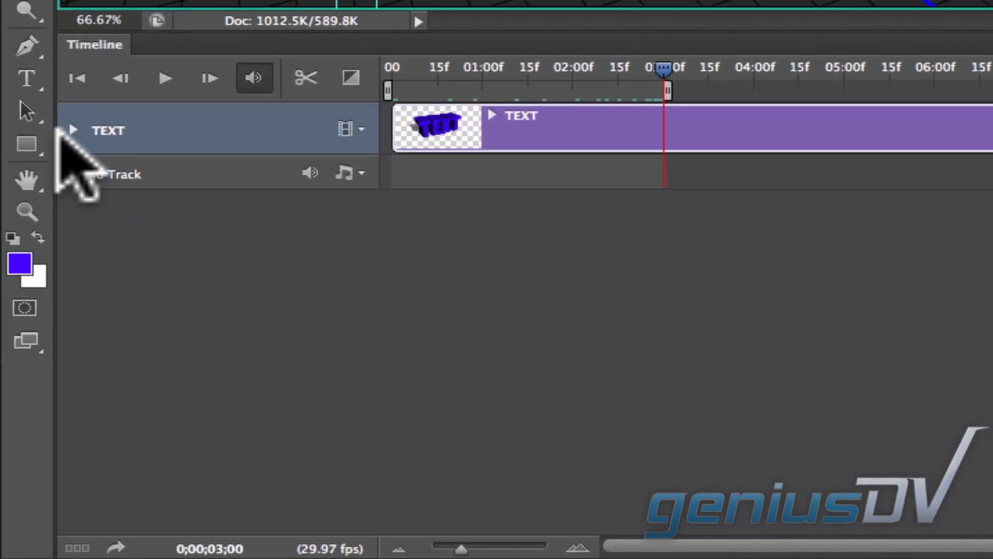
- Expand the TEXT track, 3D Meshes and New Group to list the TEXT through TEXT 4 tracks
click(69, 128)
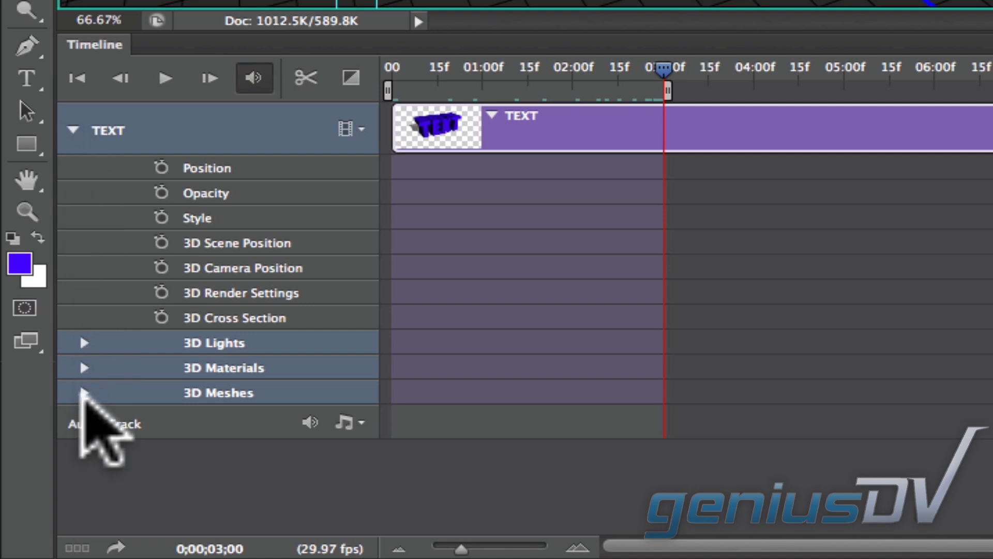
click(83, 392)
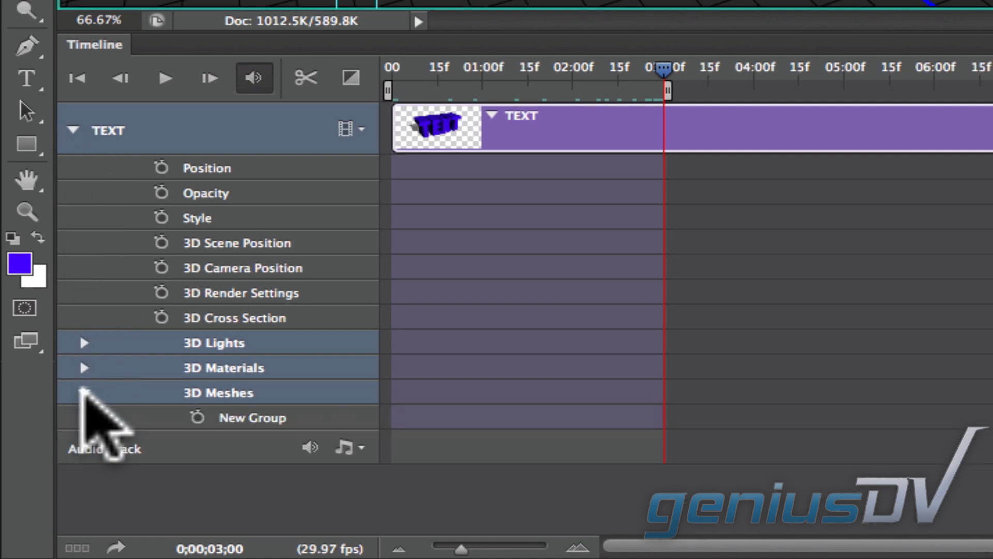
click(93, 414)
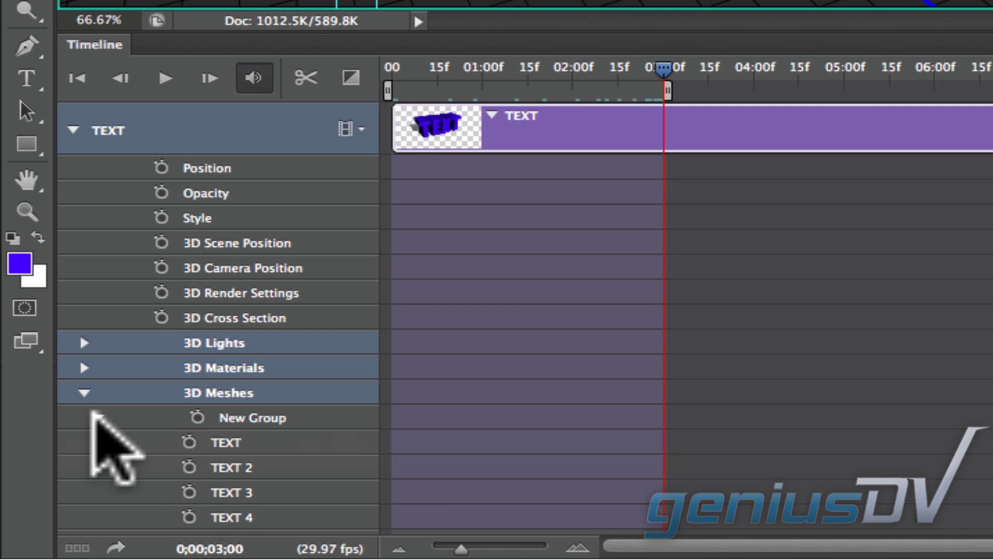
- At 01:00f, set keyframes with the stopwatches of TEXT, TEXT 2, TEXT 3 and TEXT 4
drag(662, 68, 482, 76)
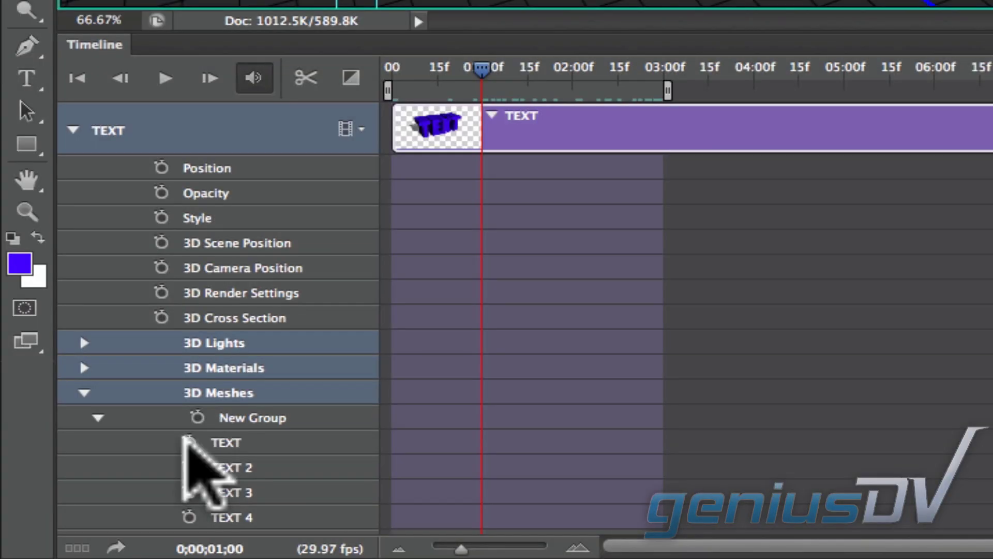
click(188, 441)
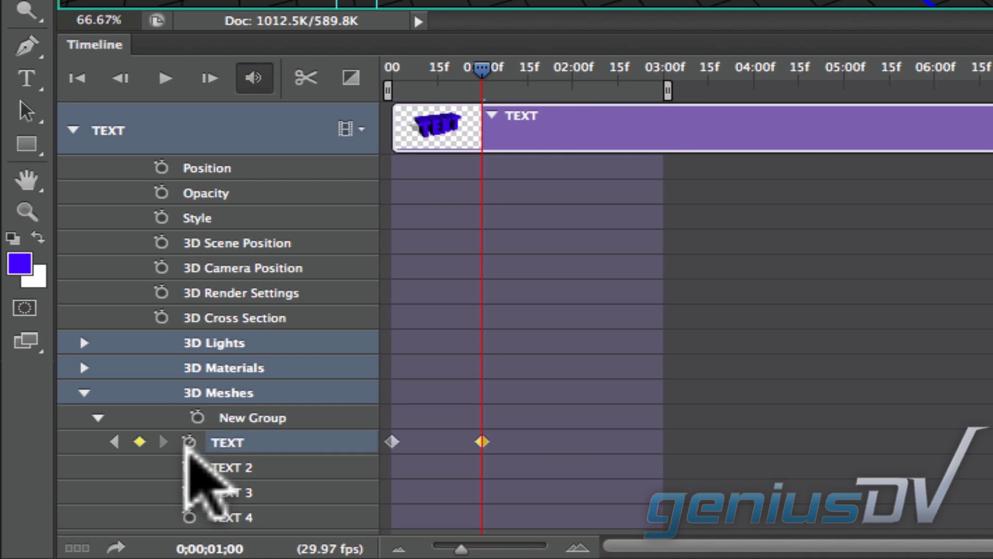
click(189, 467)
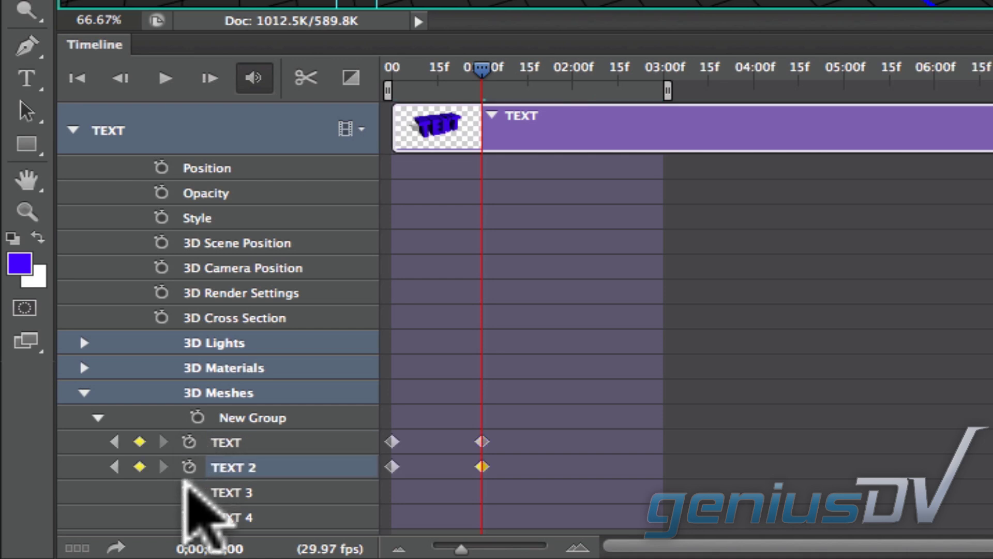
click(188, 491)
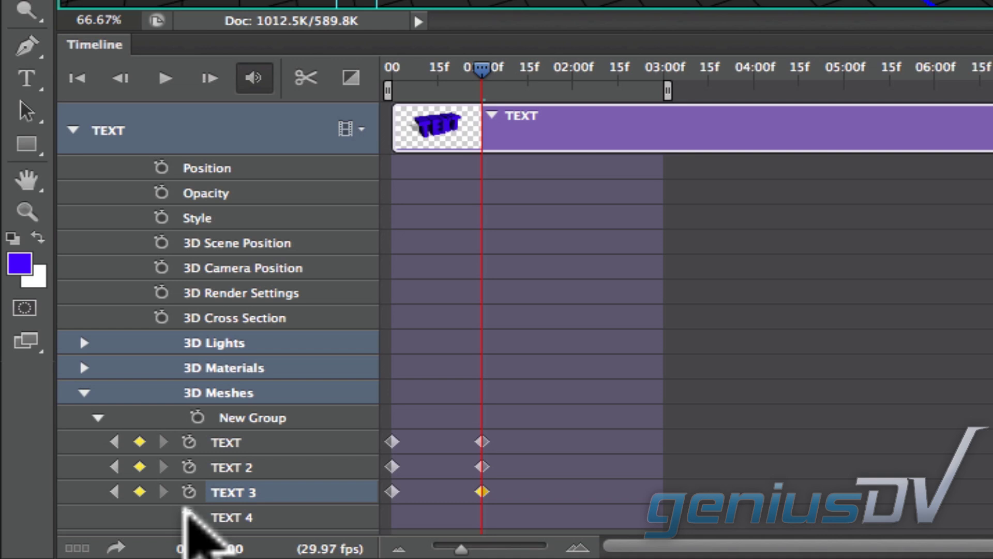
click(187, 516)
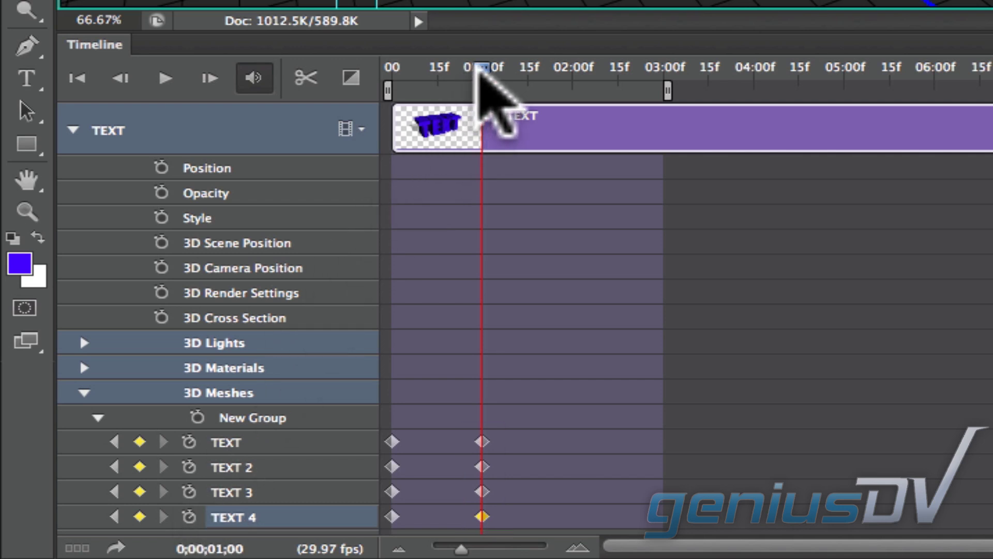
- At frame 0, push the first T back in depth and slide the E to the left
drag(479, 65, 369, 64)
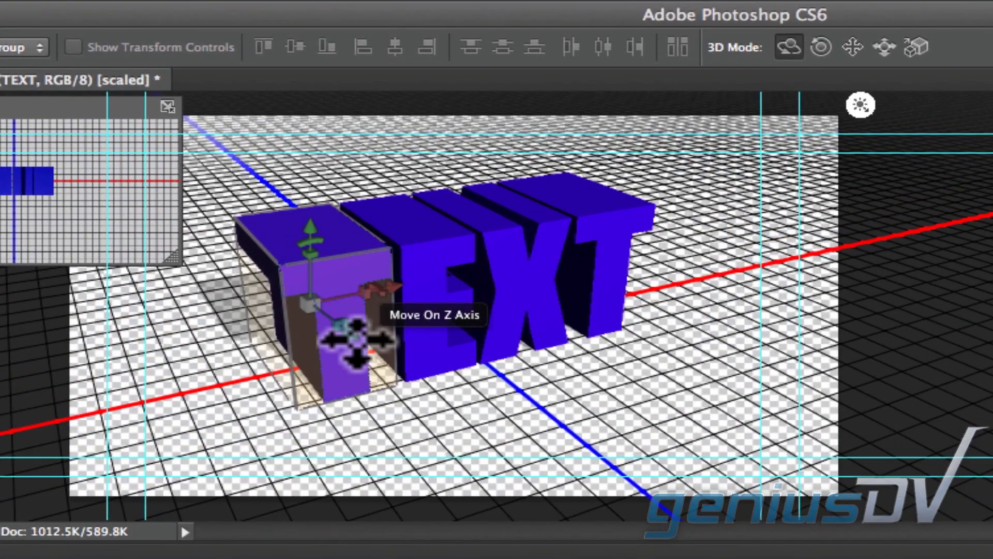
drag(290, 187, 219, 112)
drag(207, 189, 115, 144)
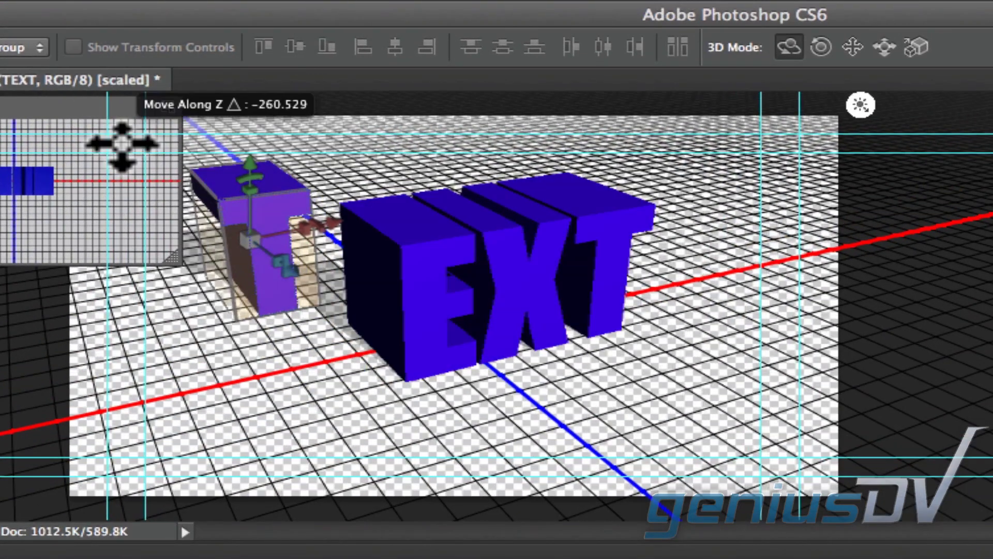
drag(454, 272, 282, 311)
- Bring the X forward and rotate it, tip and lift the last T, then scrub to preview
click(515, 275)
drag(528, 300, 665, 395)
drag(696, 345, 636, 414)
click(566, 222)
drag(561, 204, 450, 248)
drag(543, 189, 558, 90)
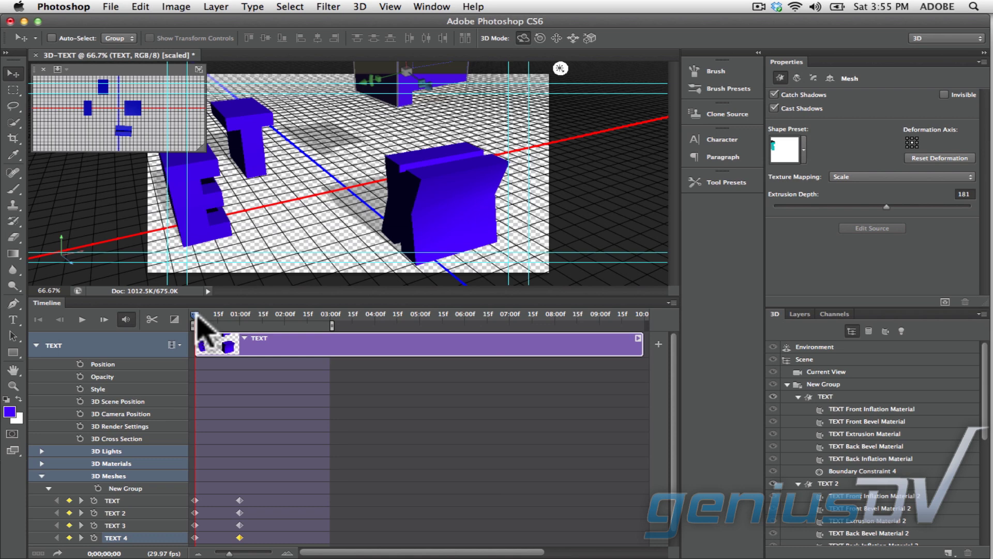
key(Right)
key(Right)
drag(210, 316, 177, 328)
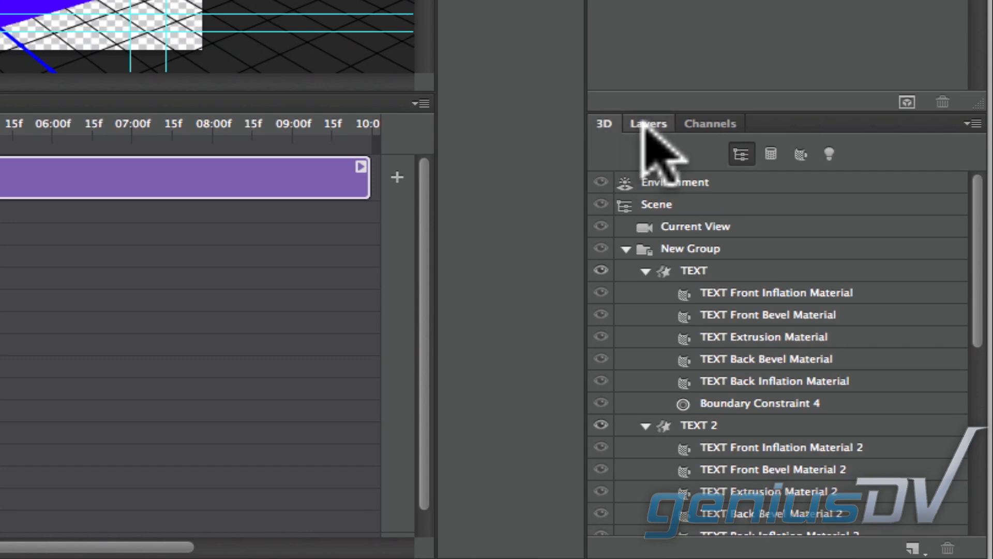
- Set the TEXT layer to 0% opacity and add an Opacity keyframe at frame 0
click(649, 124)
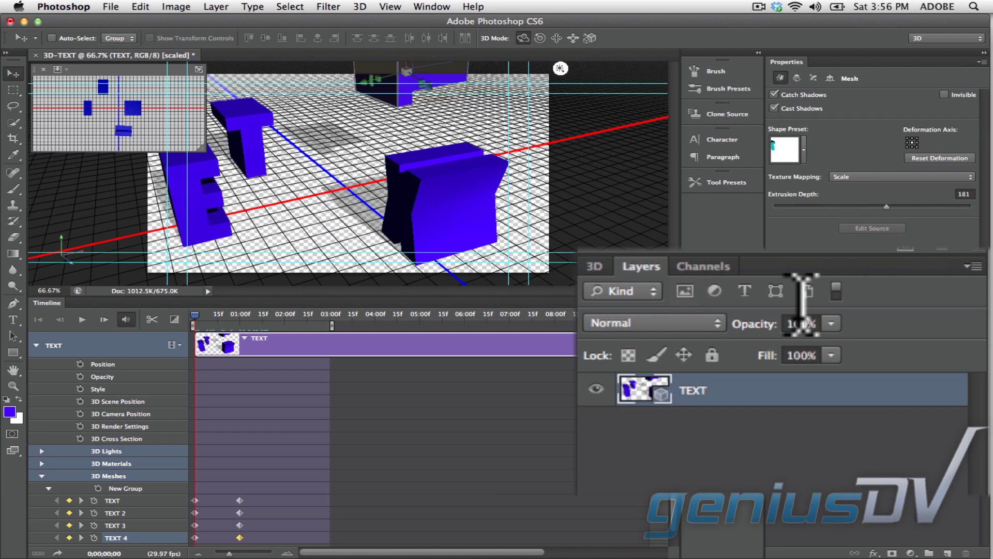
click(832, 324)
drag(835, 342, 693, 366)
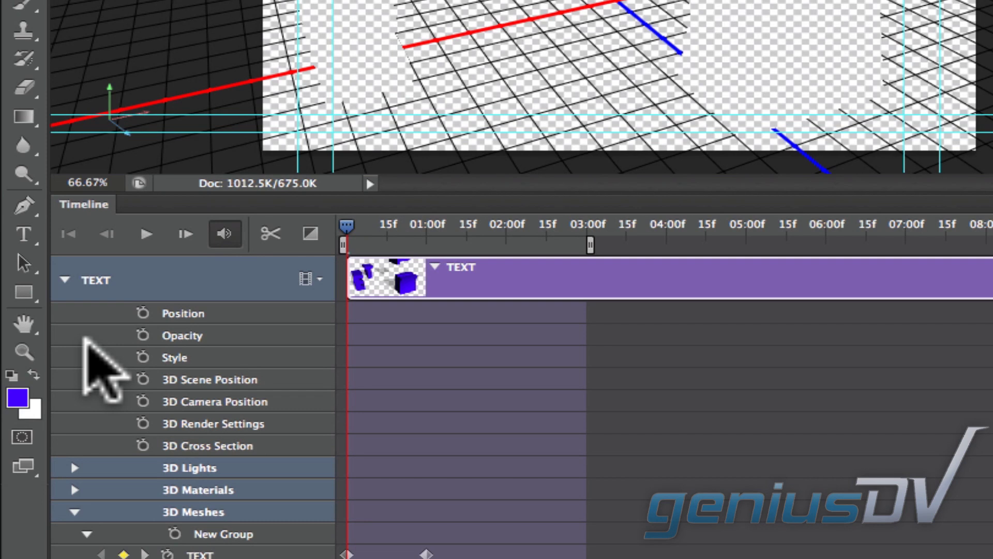
click(141, 333)
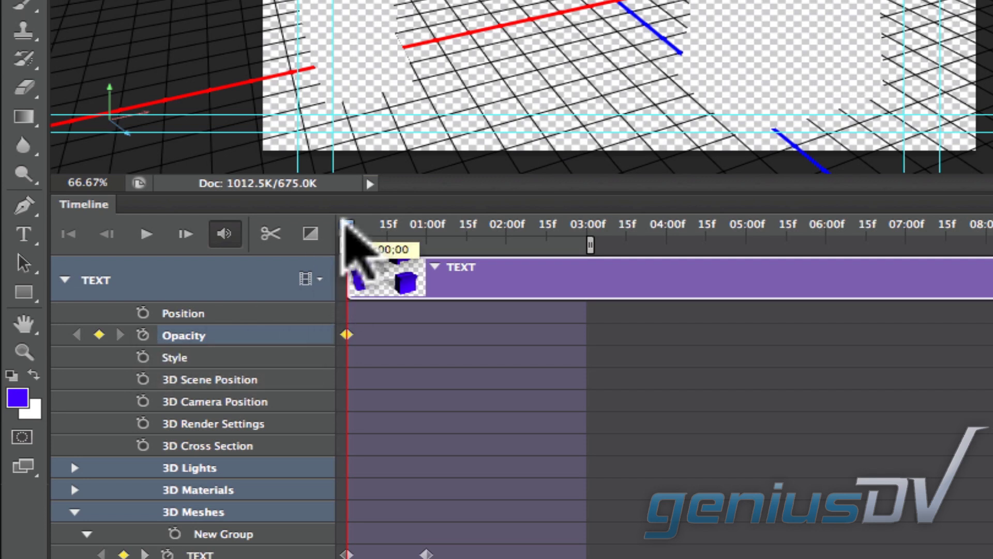
- At about frame 10, raise the TEXT layer opacity to 100%
drag(356, 221, 376, 227)
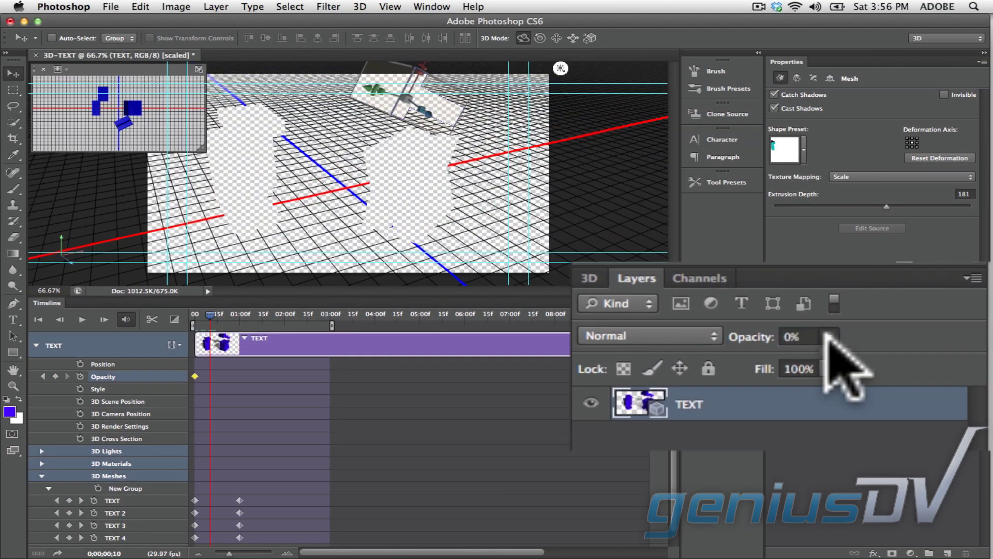
click(905, 345)
drag(826, 334, 962, 357)
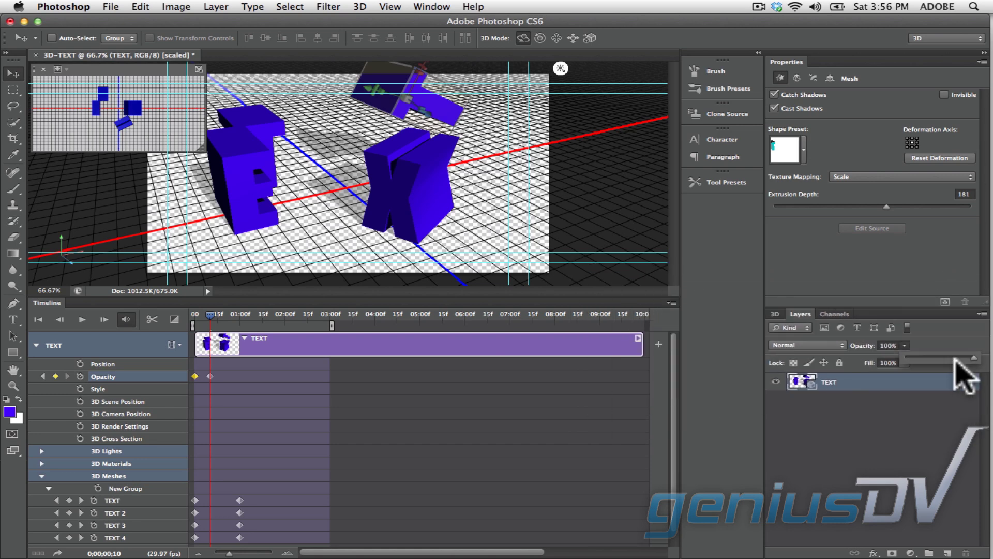
- Play the timeline from frame 0 to preview the letters fading in and assembling
click(209, 316)
drag(209, 315, 196, 326)
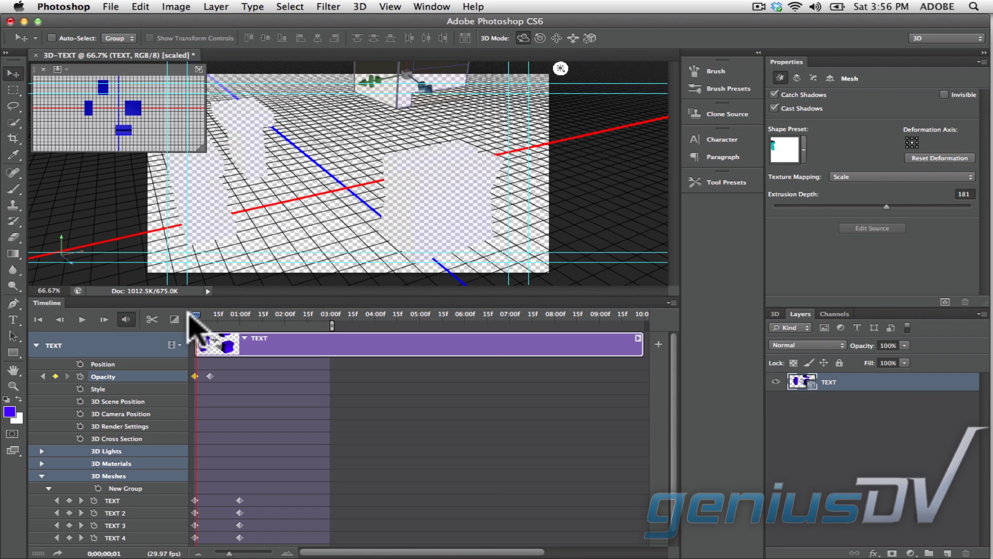
key(space)
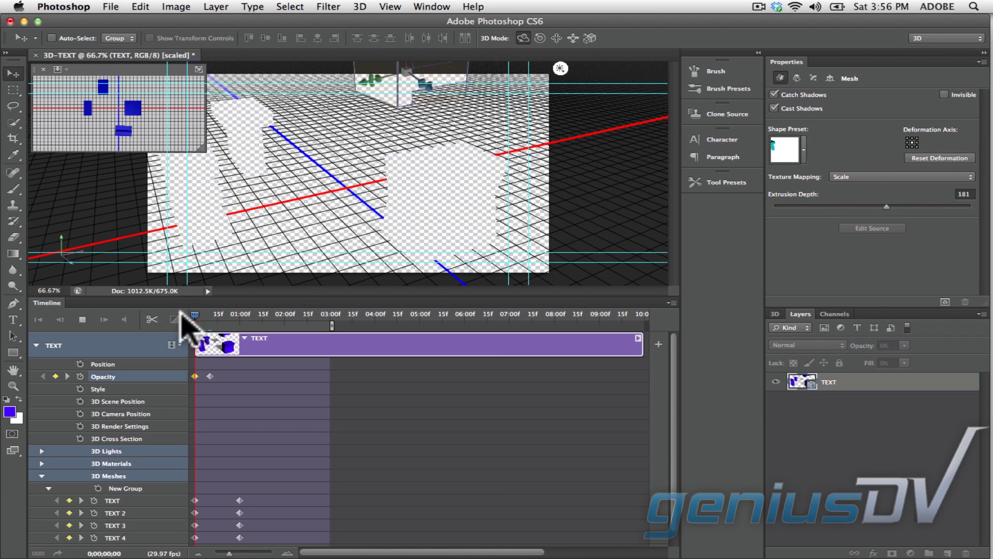